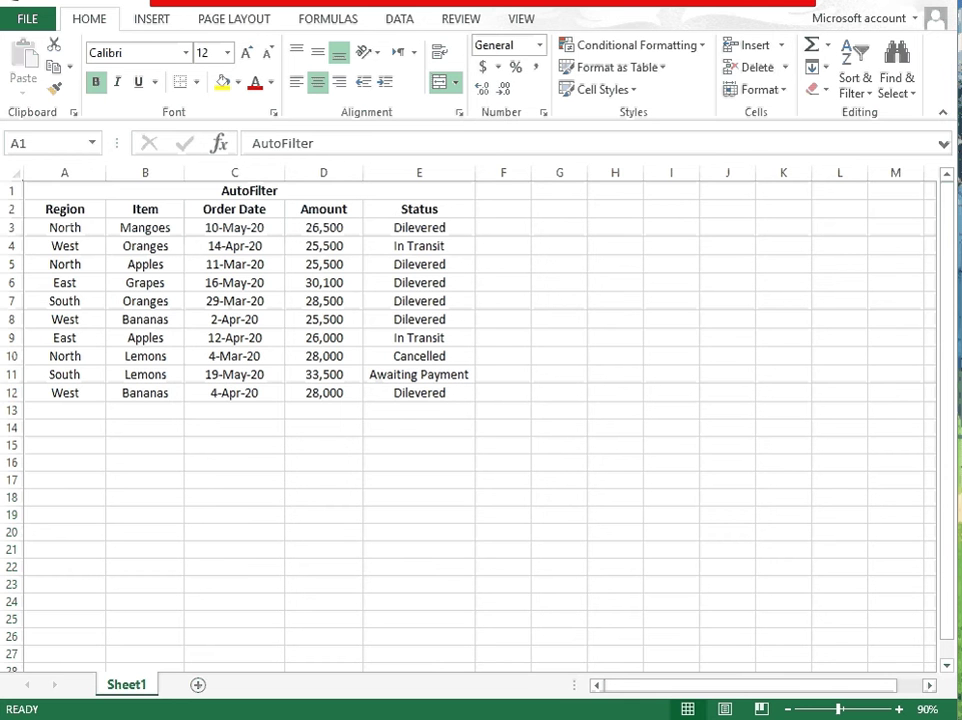
Step: Turn on AutoFilter for the header row A2:E2, from Region to Status
click(249, 190)
click(65, 209)
drag(64, 209, 419, 209)
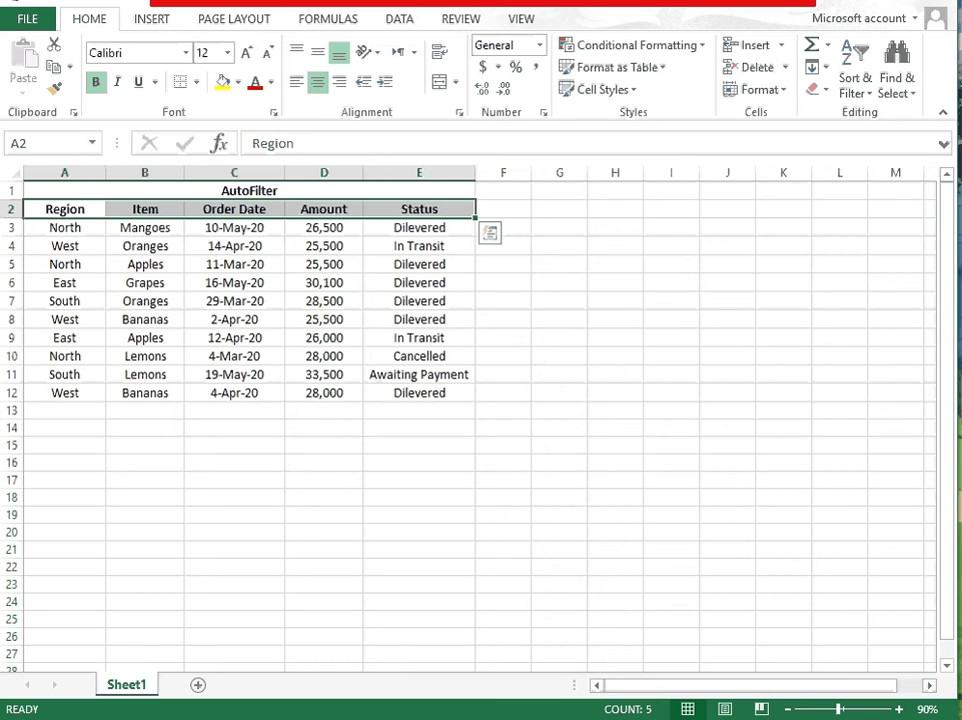
key(ctrl+shift+l)
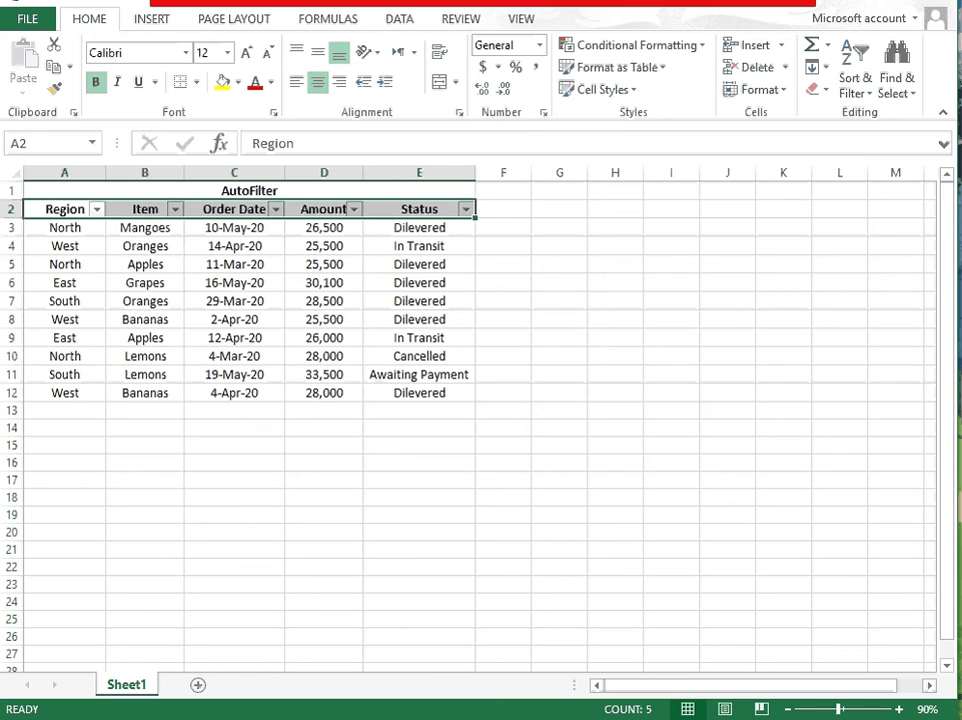
Step: Examine the sort and filter options offered for the Region, Item and Order Date columns
click(97, 209)
key(Escape)
click(175, 209)
click(175, 209)
click(276, 209)
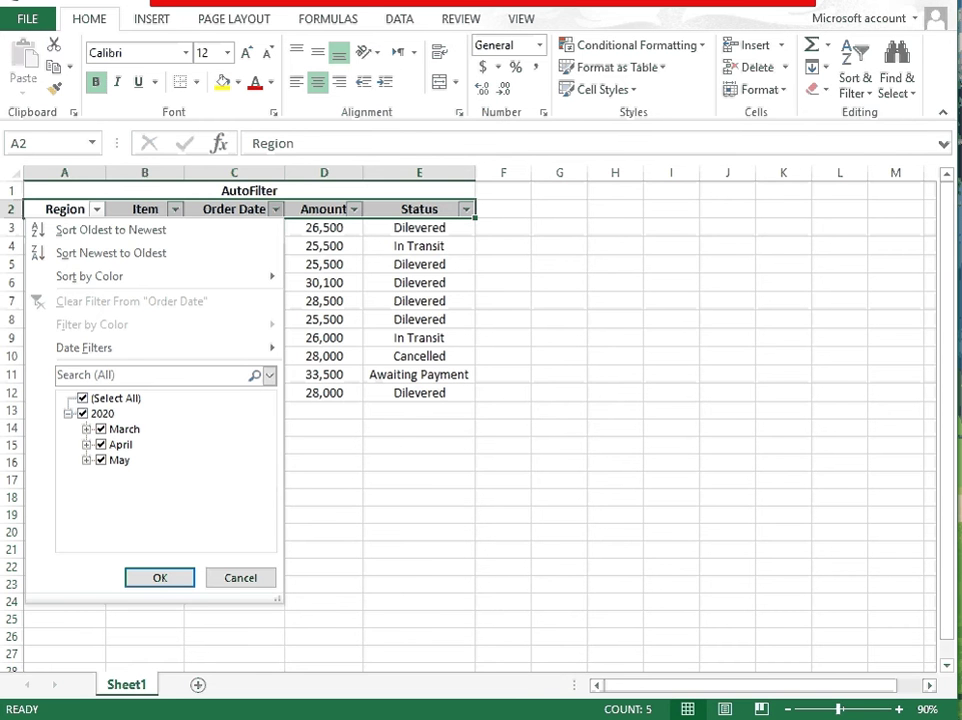
click(276, 209)
click(97, 209)
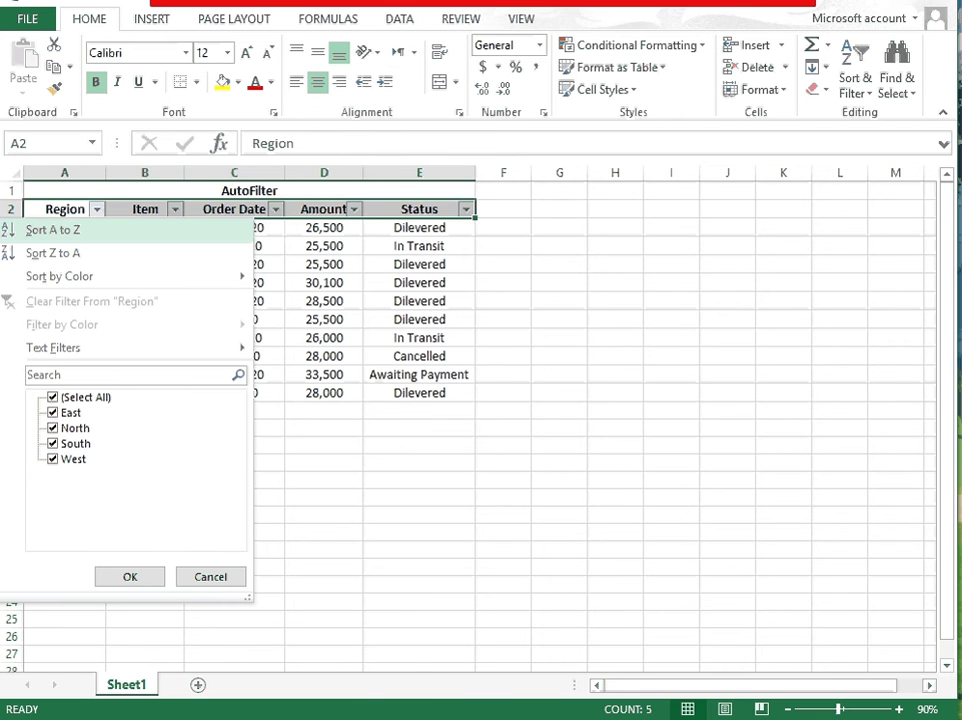
key(Escape)
click(175, 209)
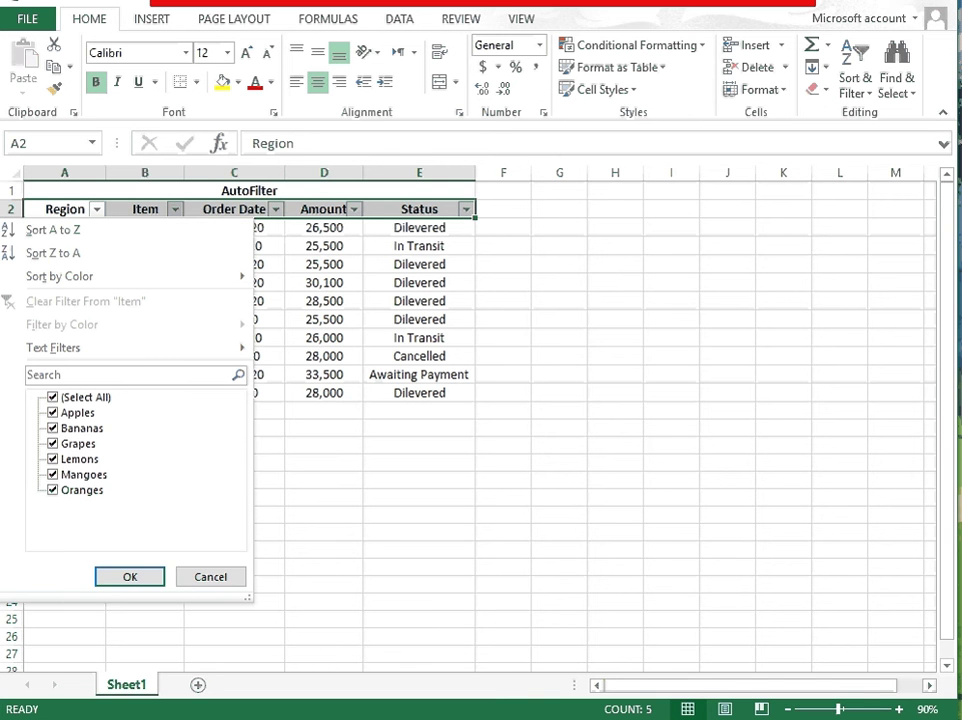
key(Escape)
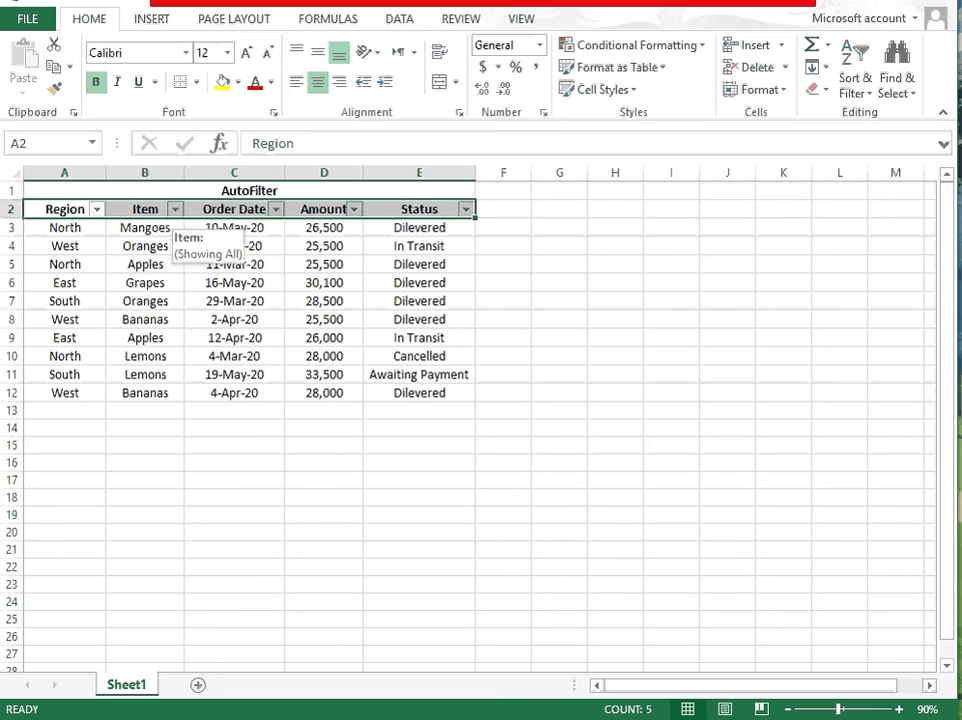
Step: Remove the filter from the header row and apply it again using the Filter command
key(ctrl+shift+l)
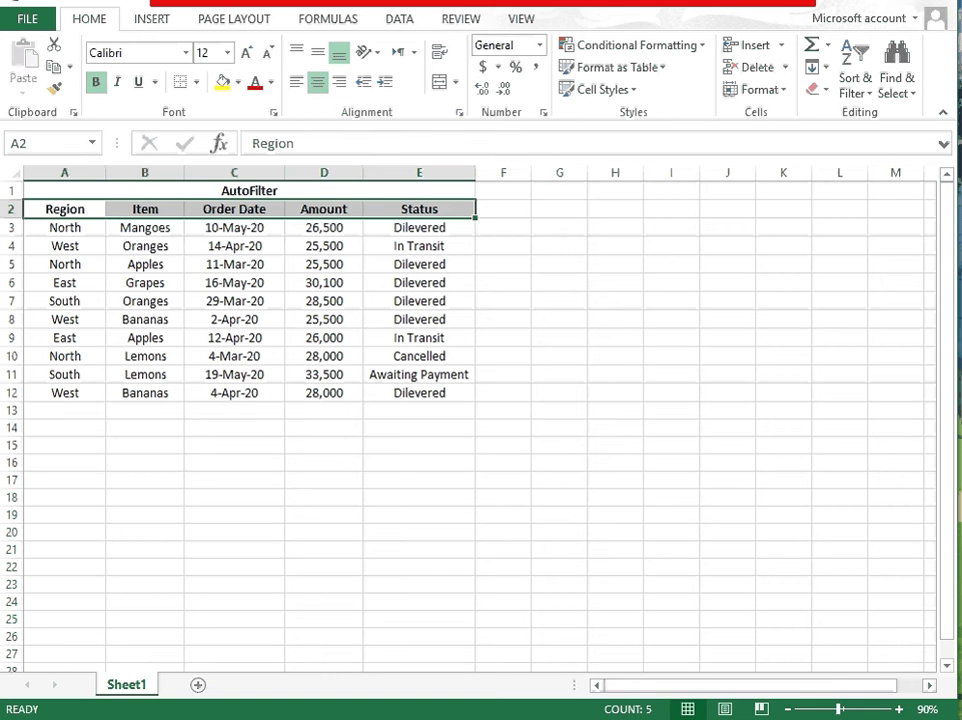
click(400, 19)
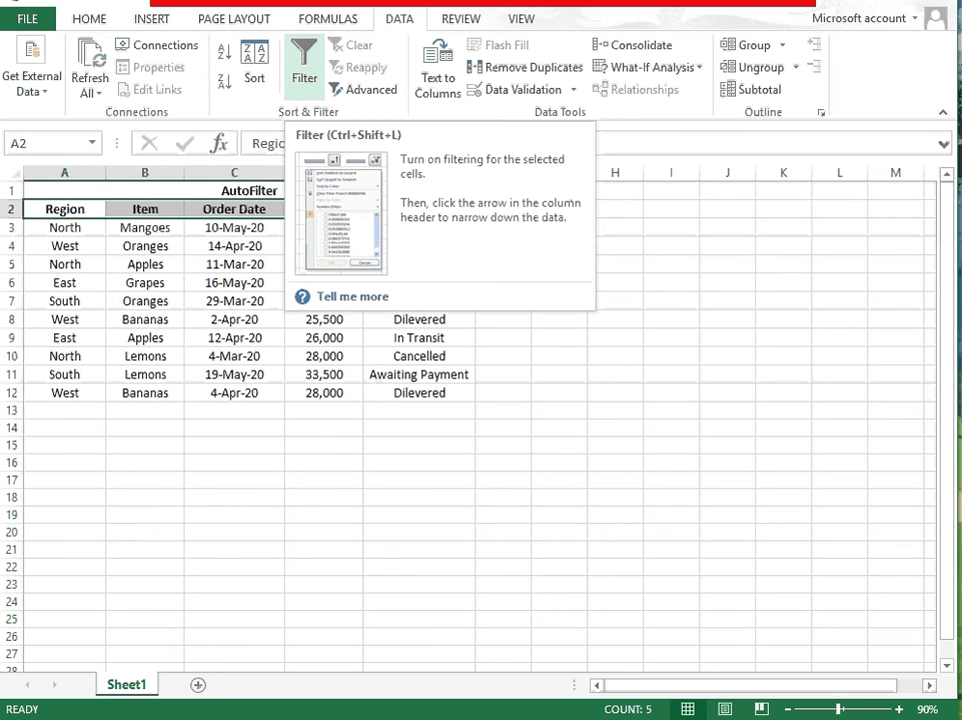
click(304, 62)
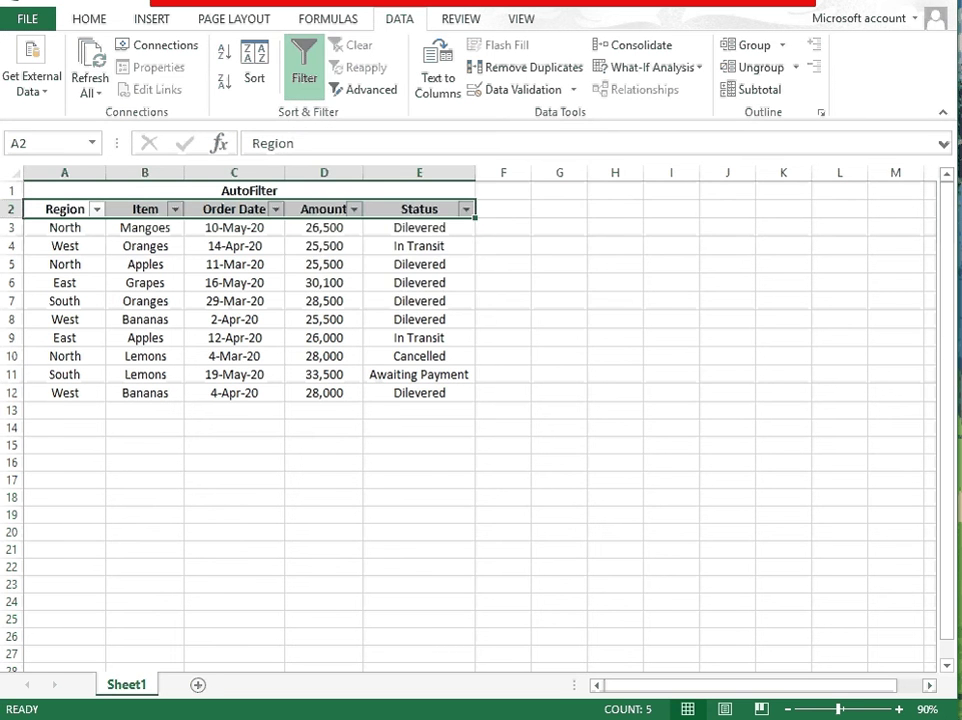
Step: Check the filter options of the Region and Item columns and return to the merged title cell in row 1
click(97, 209)
click(97, 209)
click(175, 209)
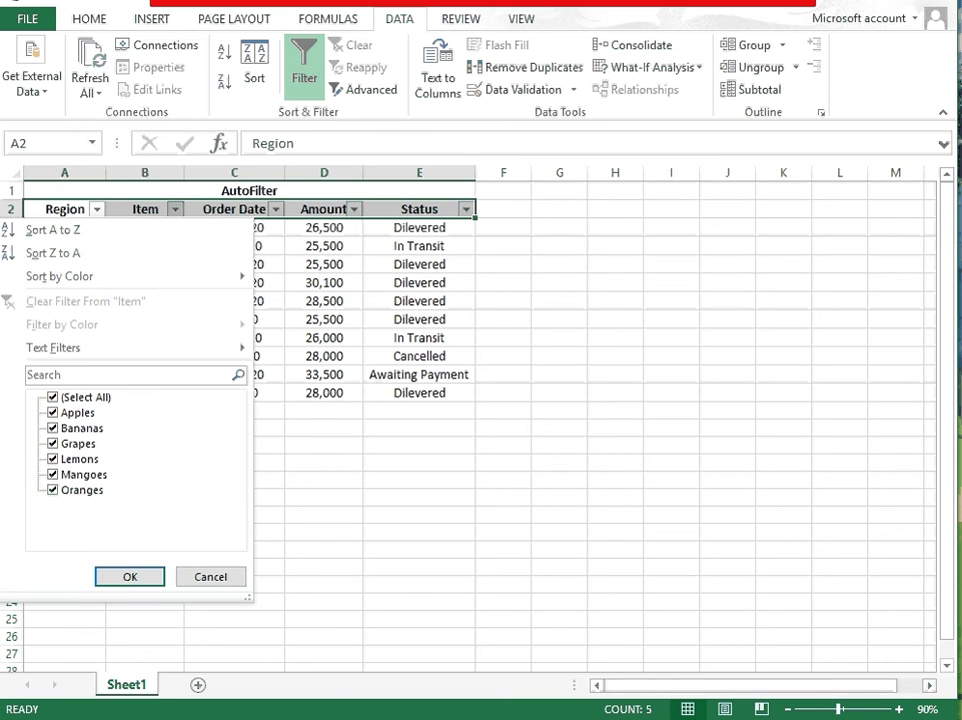
key(Escape)
click(489, 232)
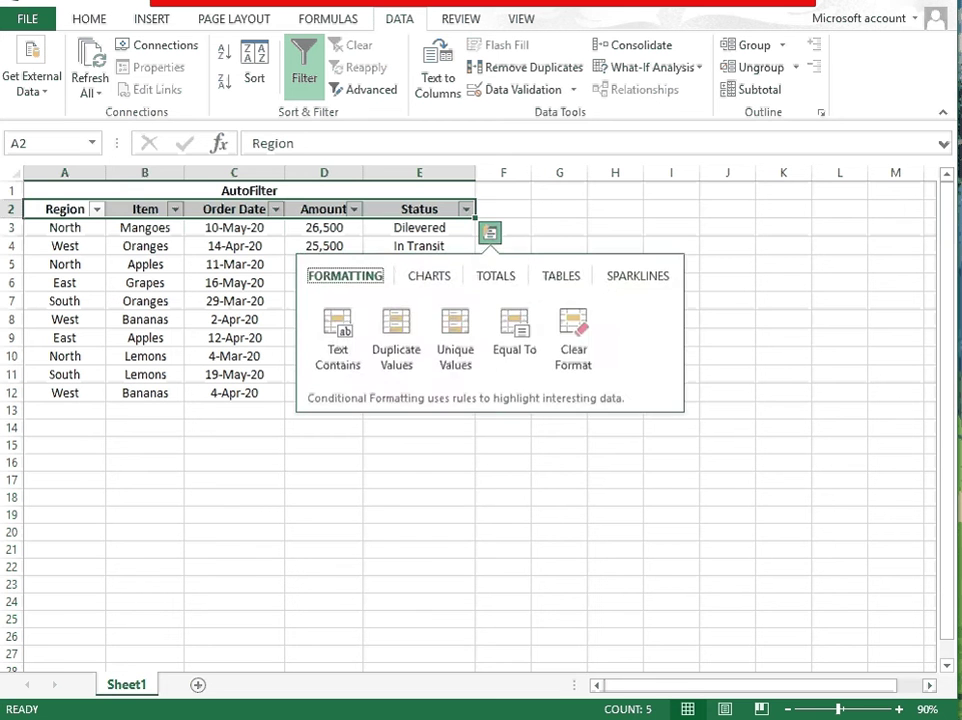
click(249, 191)
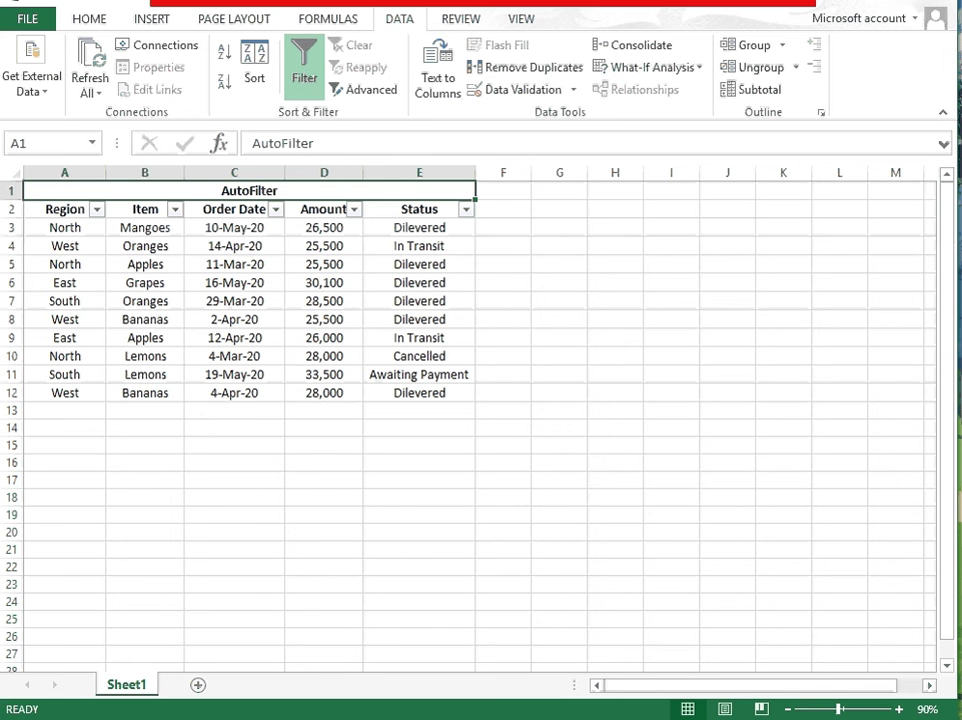
Step: Filter the Region column to show only East and North
click(97, 209)
click(97, 209)
click(96, 209)
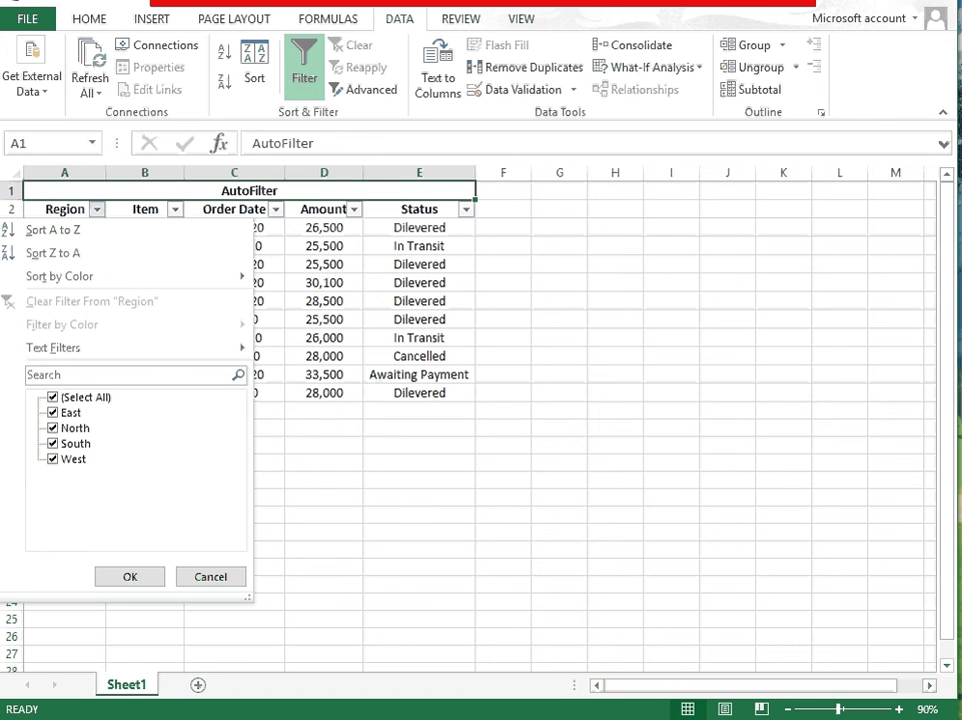
click(53, 397)
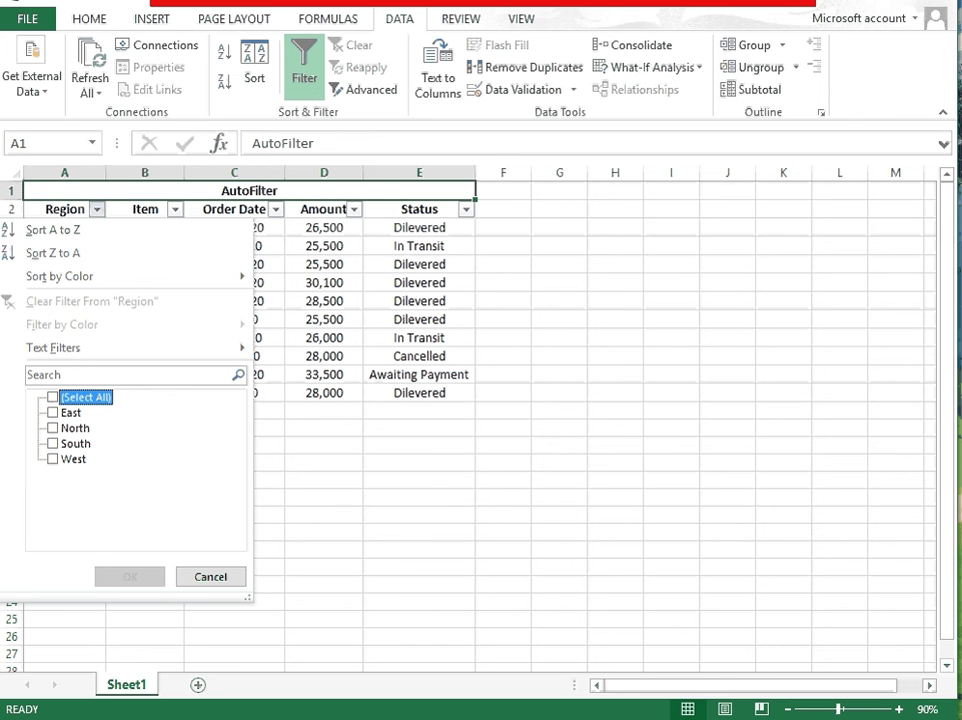
key(Down)
key(space)
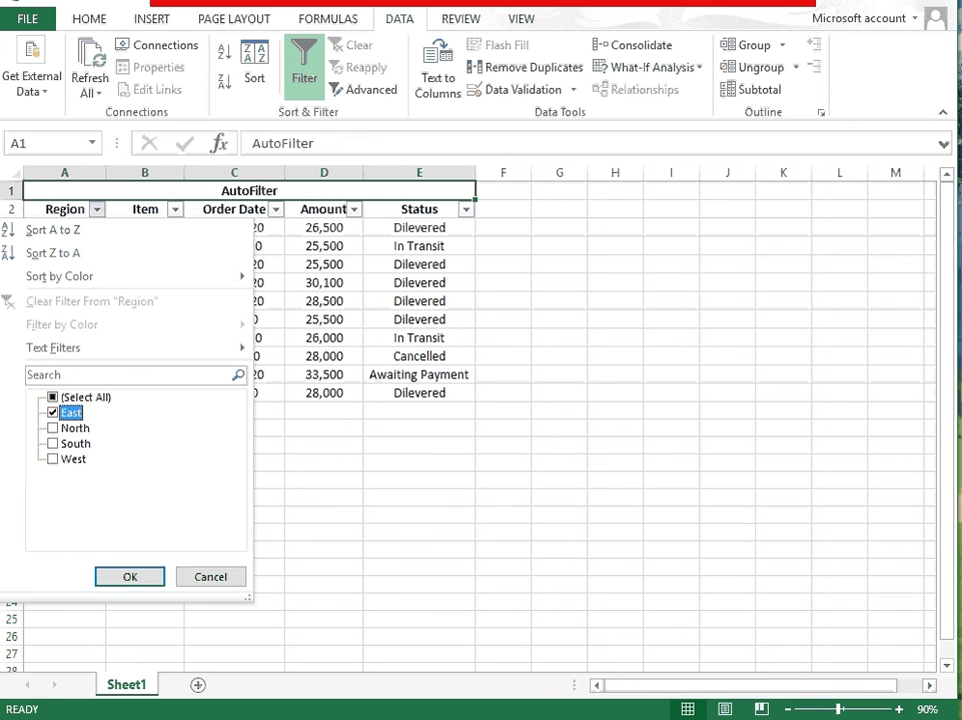
key(Down)
key(space)
key(Tab)
key(Return)
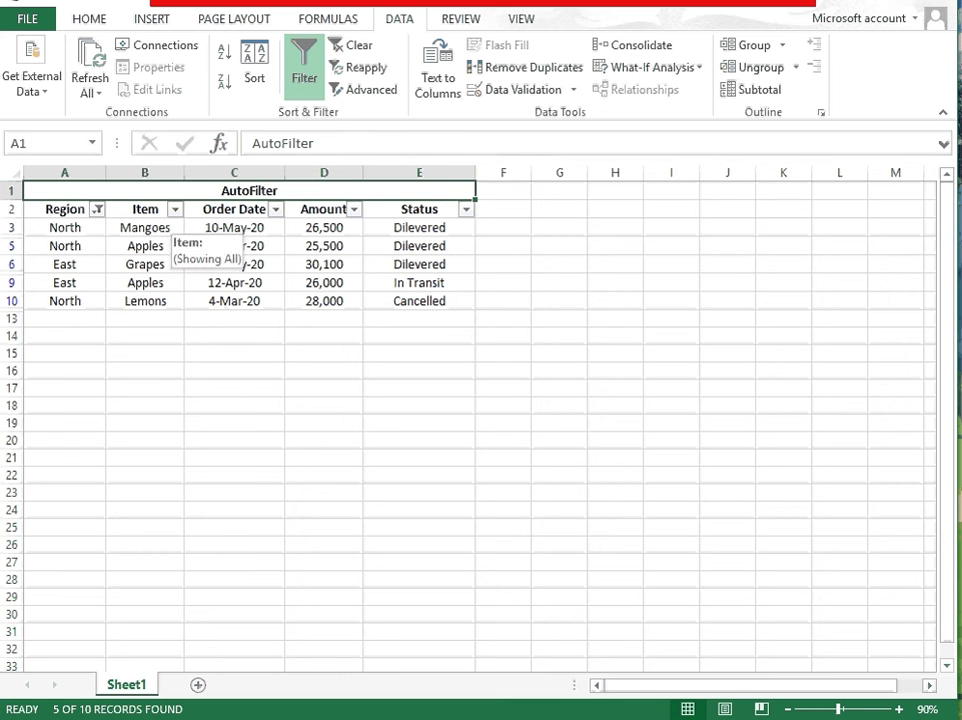
click(175, 209)
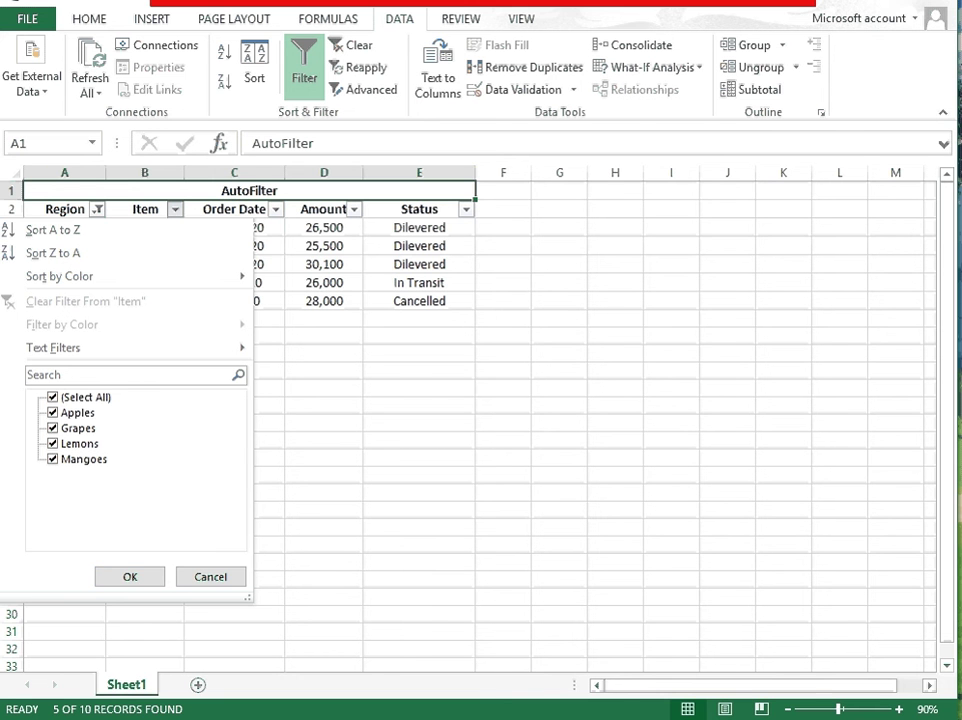
click(53, 397)
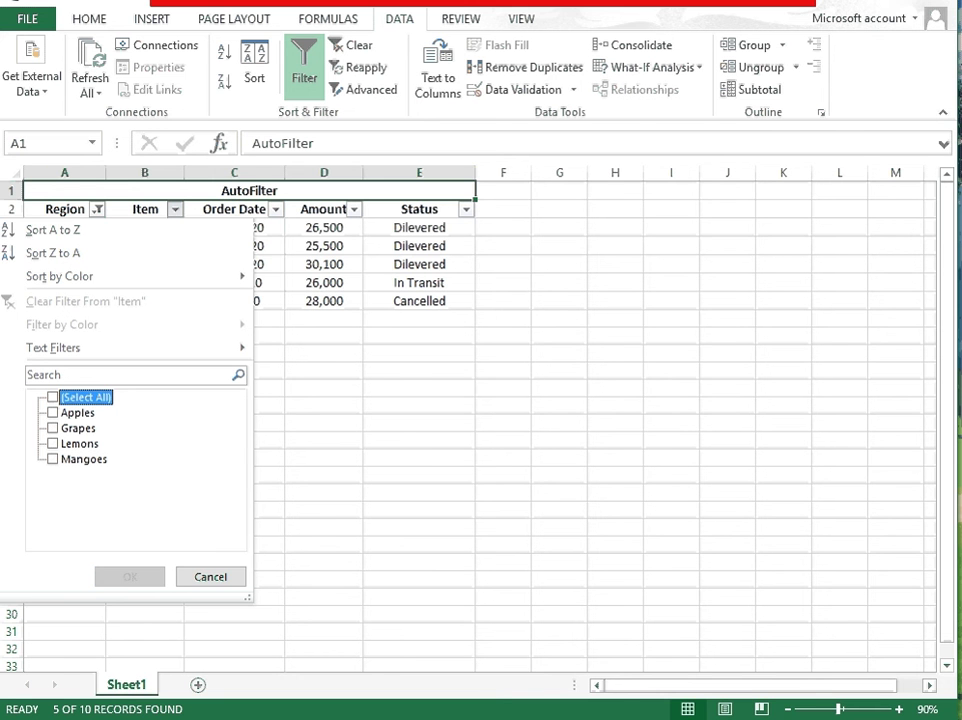
key(Escape)
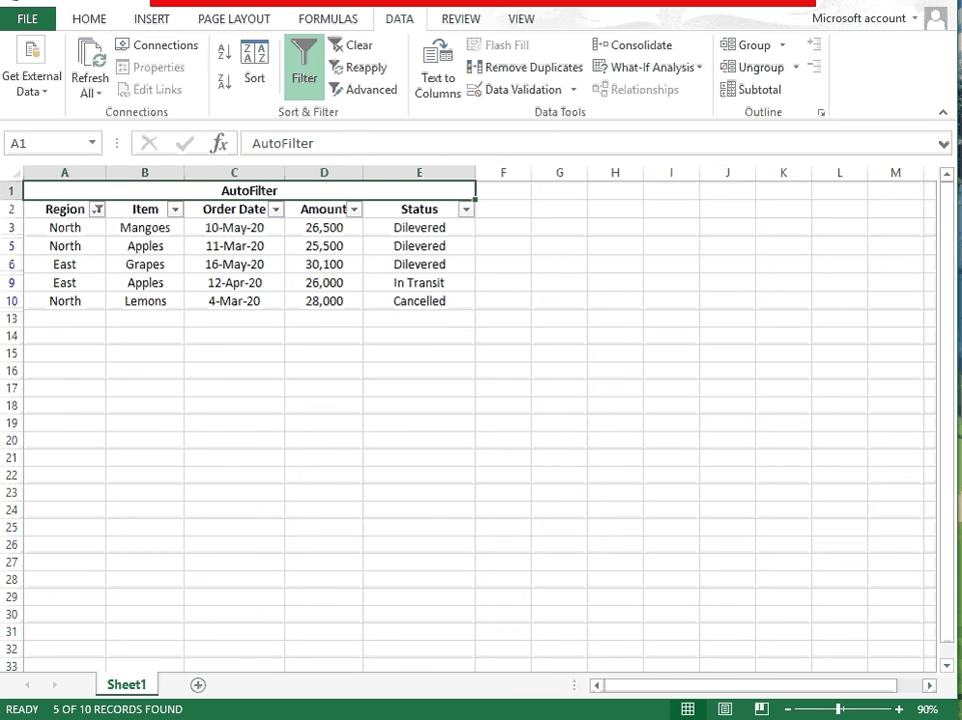
Step: Filter the Item column to show only Apples
click(175, 209)
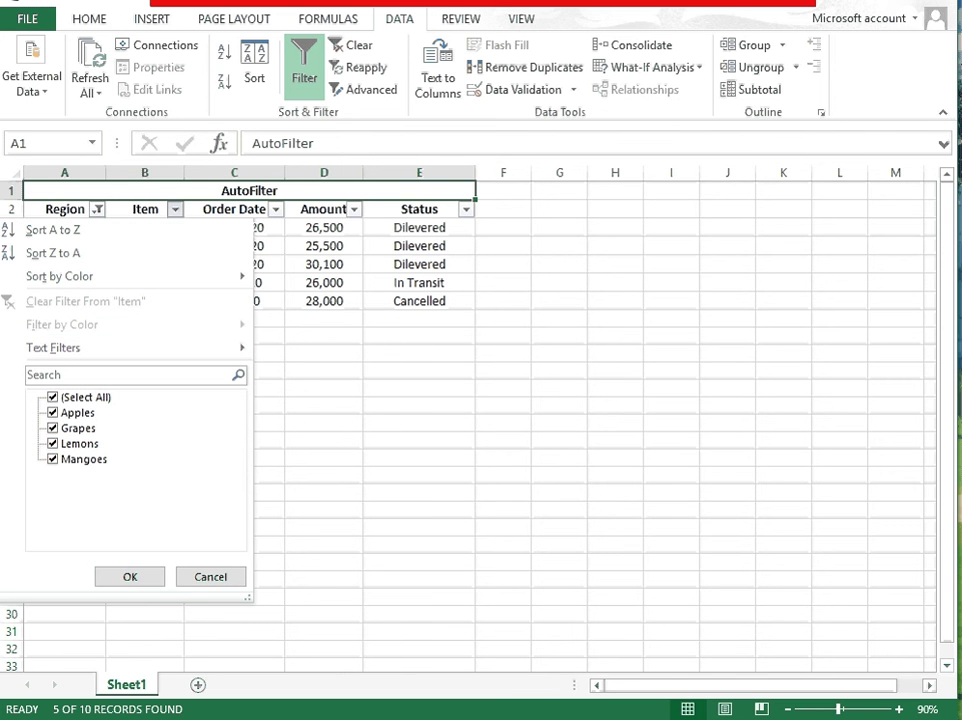
click(53, 397)
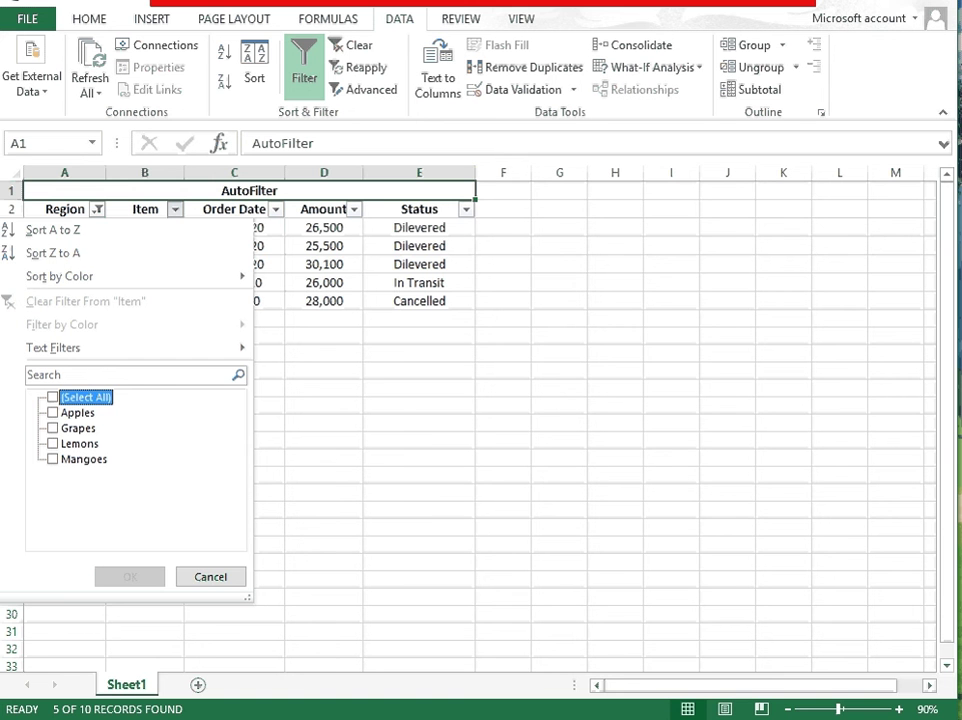
click(53, 413)
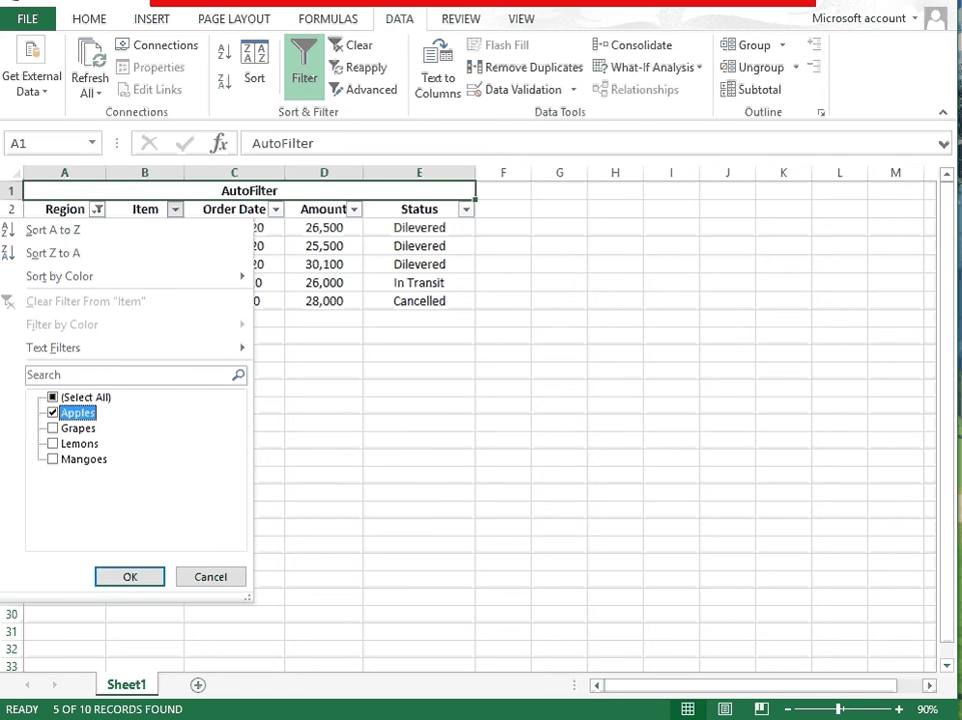
key(Return)
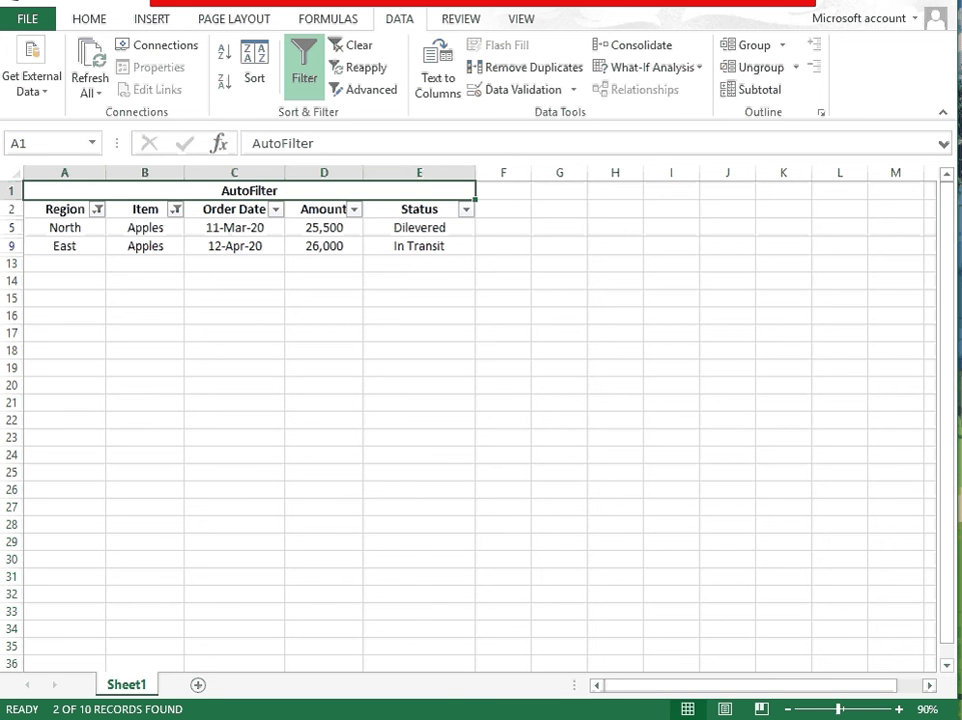
Step: Filter the Order Date column to show only April 2020
click(276, 209)
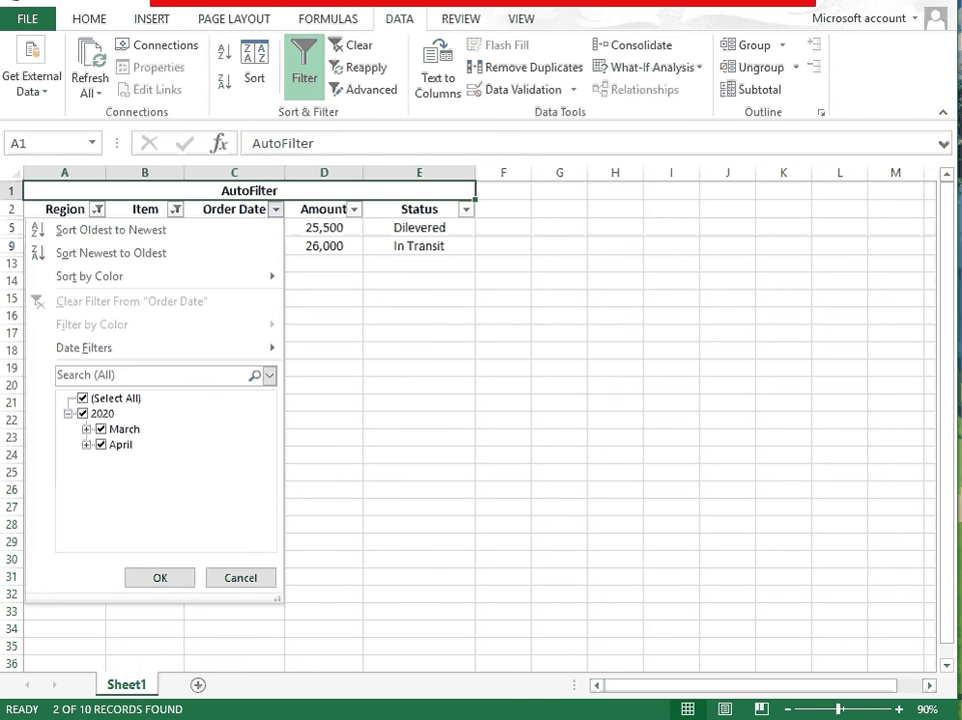
click(83, 398)
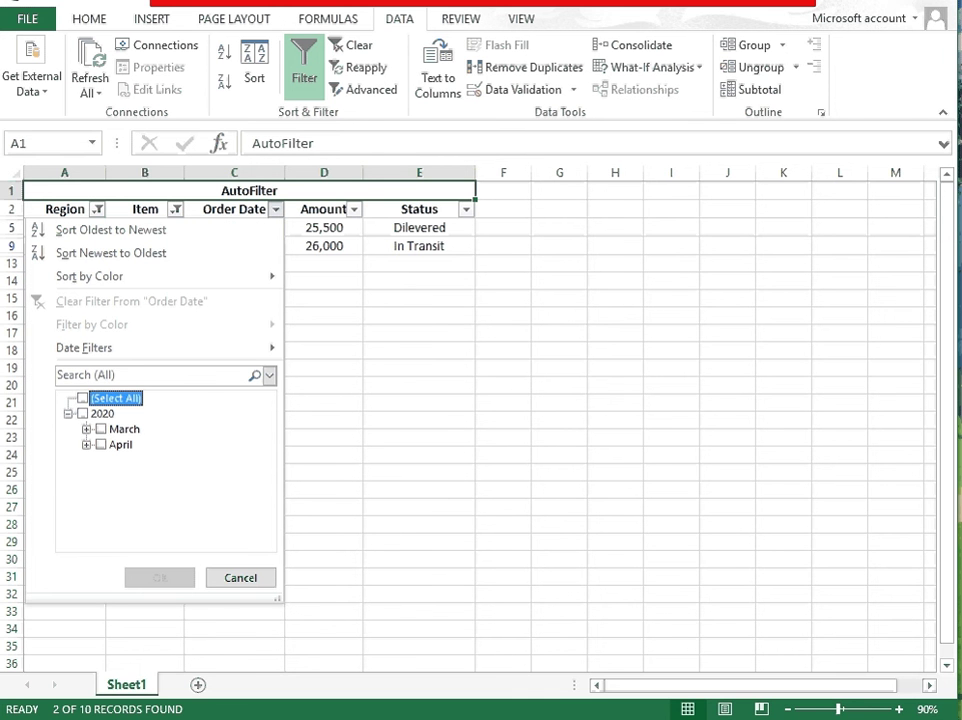
click(101, 445)
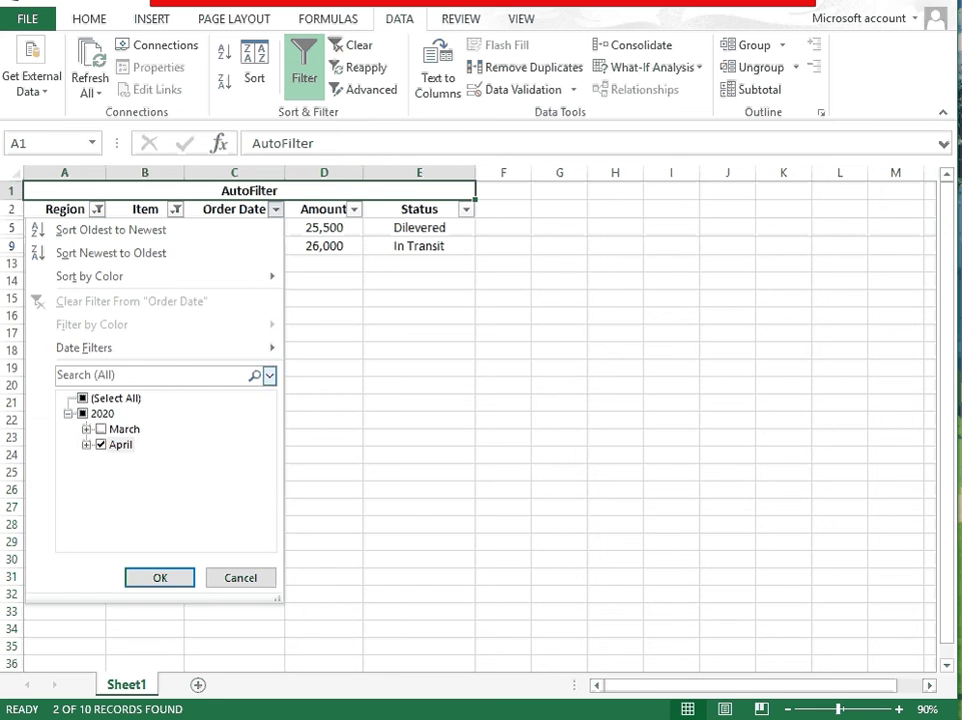
click(160, 577)
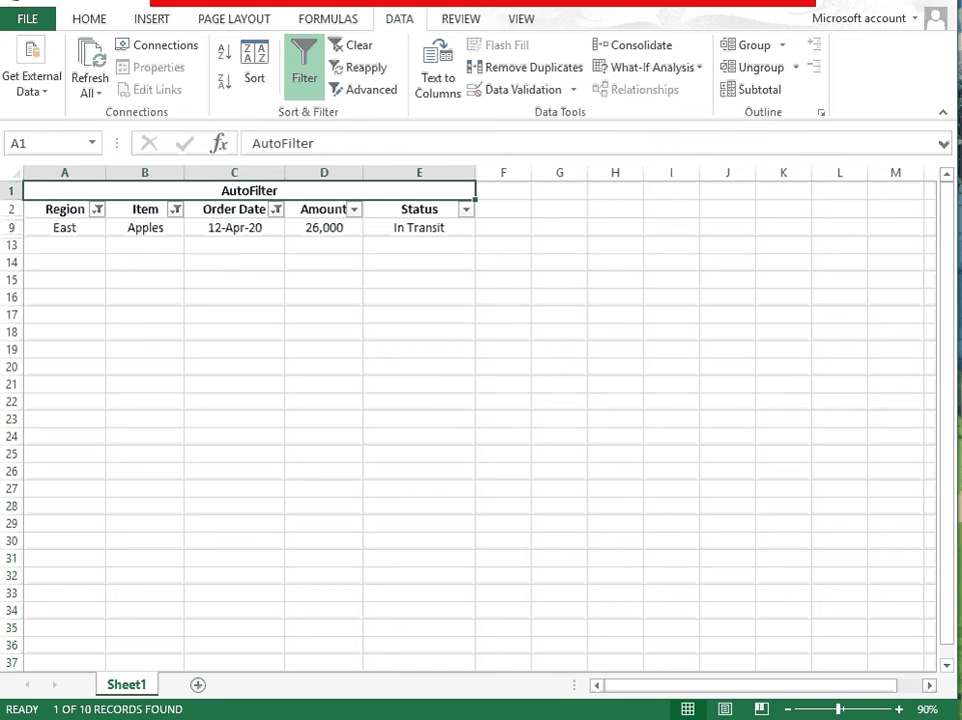
Step: Check which values remain available in the Amount and Region filter lists
click(354, 209)
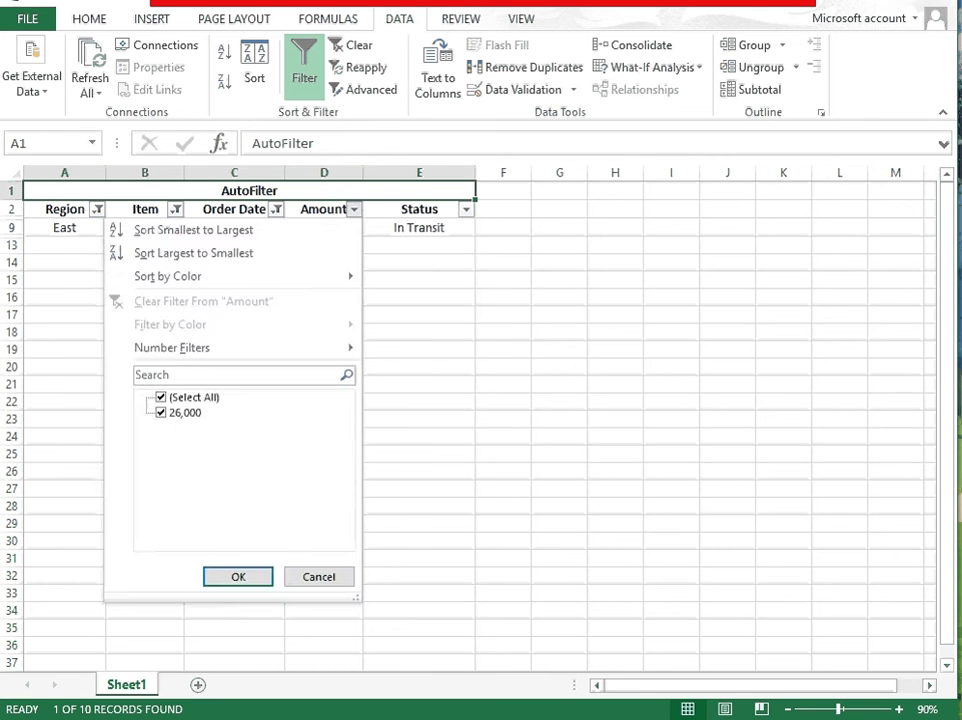
key(Escape)
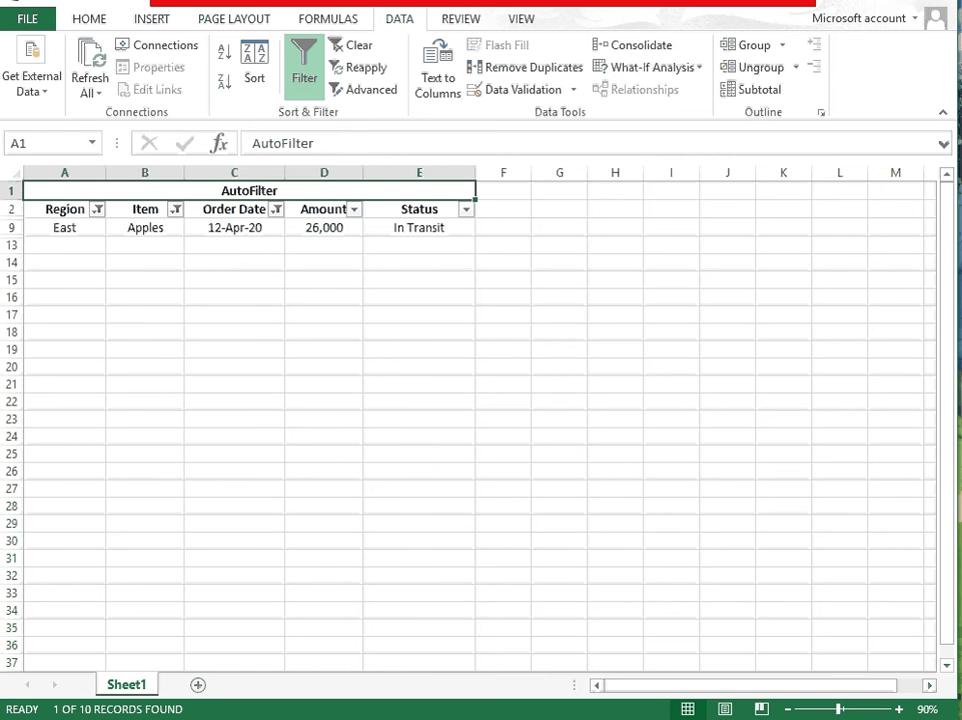
click(97, 209)
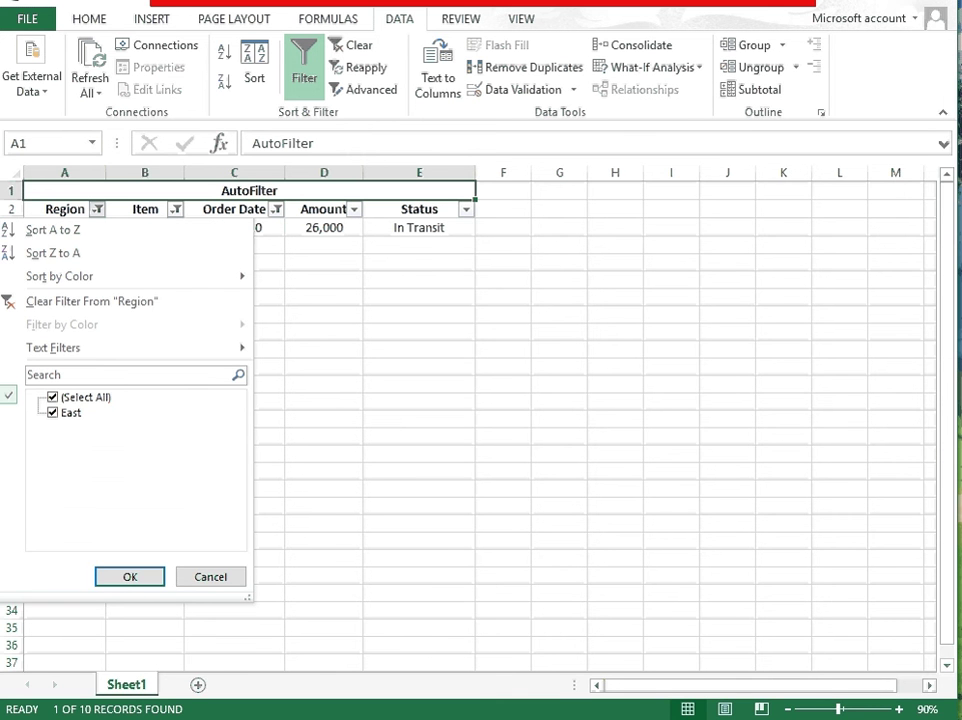
key(Escape)
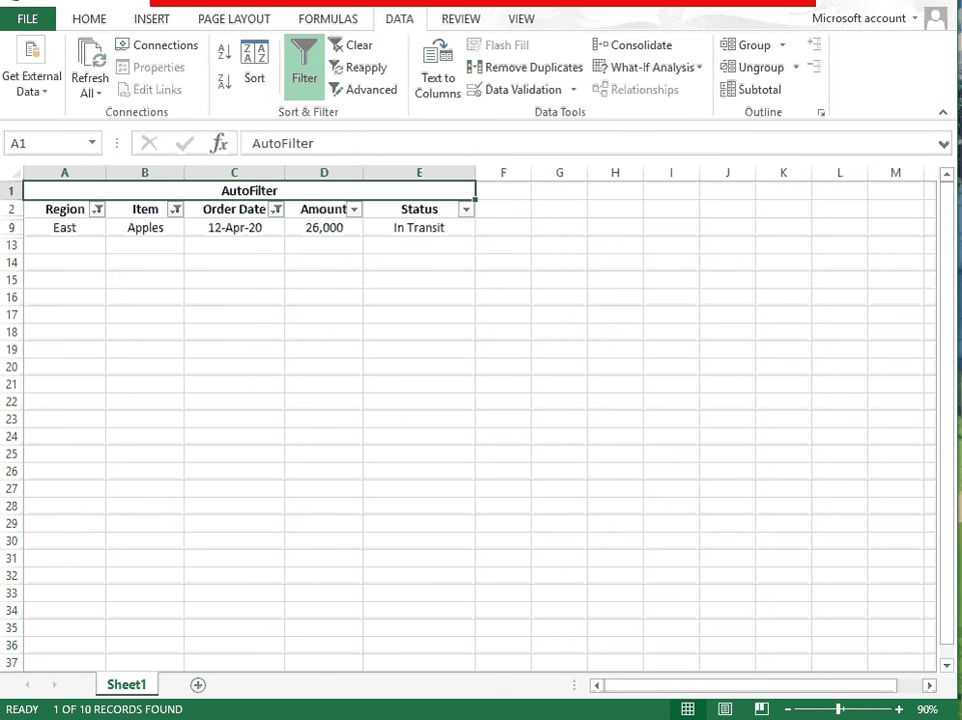
Step: Apply the Status filter with all its values kept selected, and clear every filter from the table
click(466, 210)
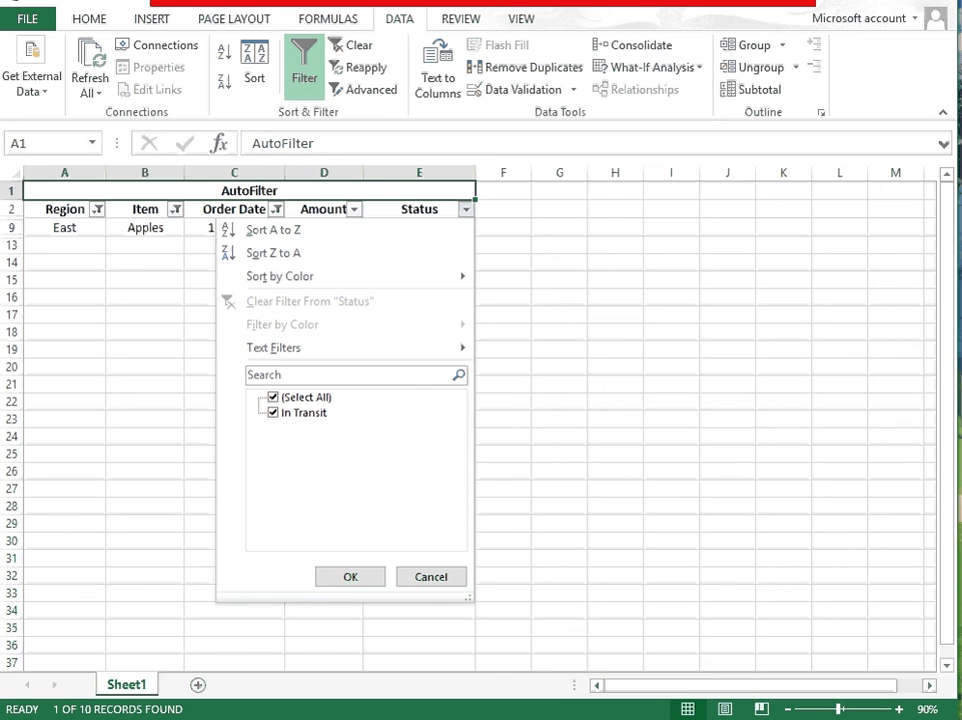
mouse_move(356, 348)
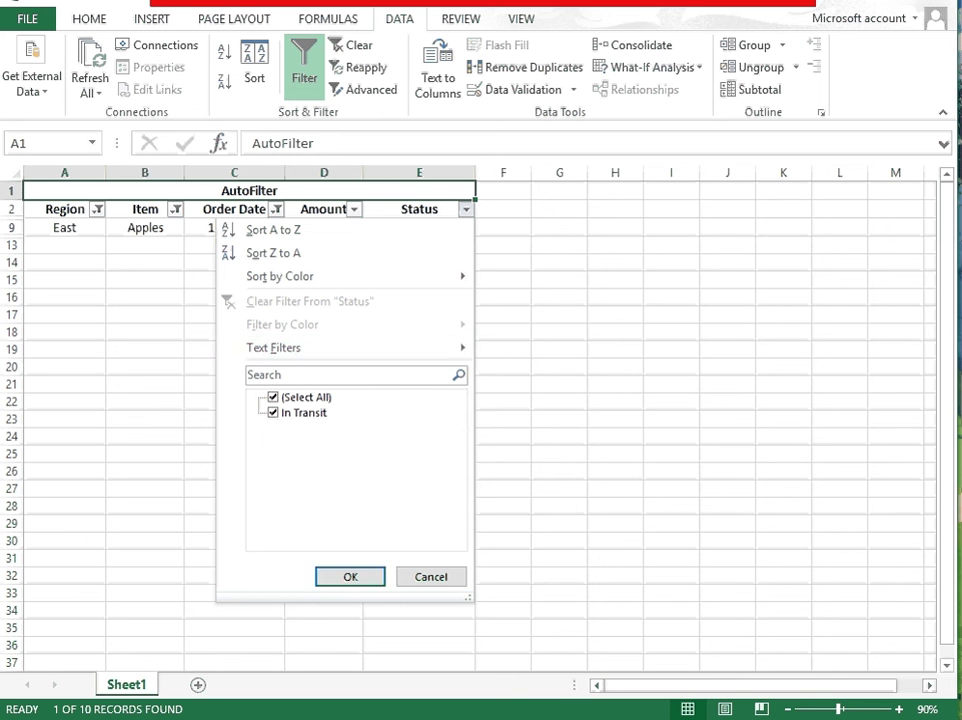
click(350, 577)
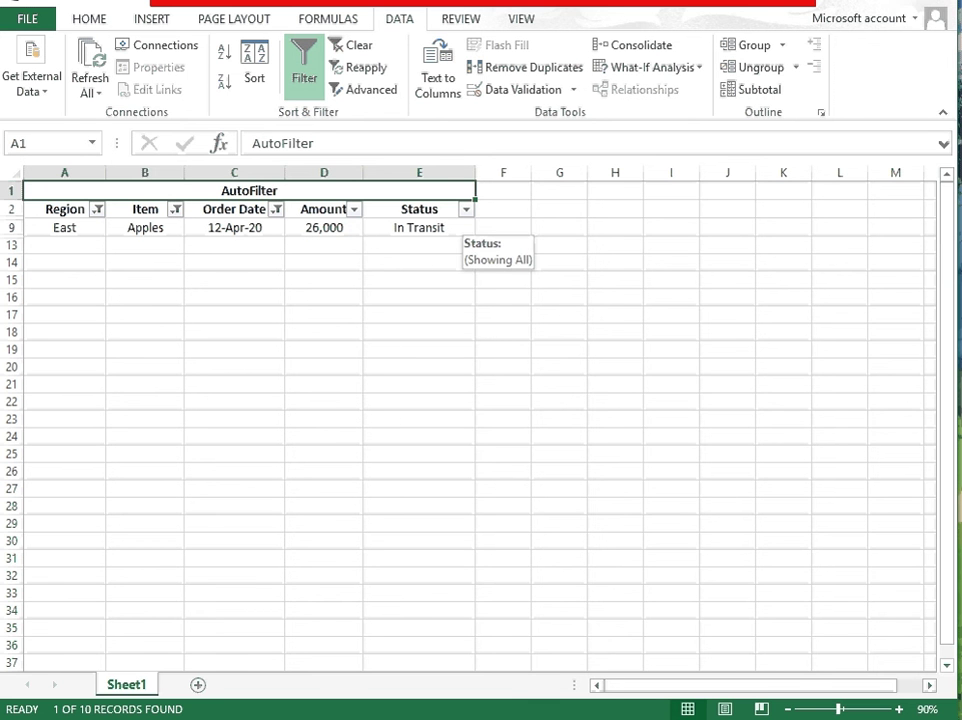
click(352, 46)
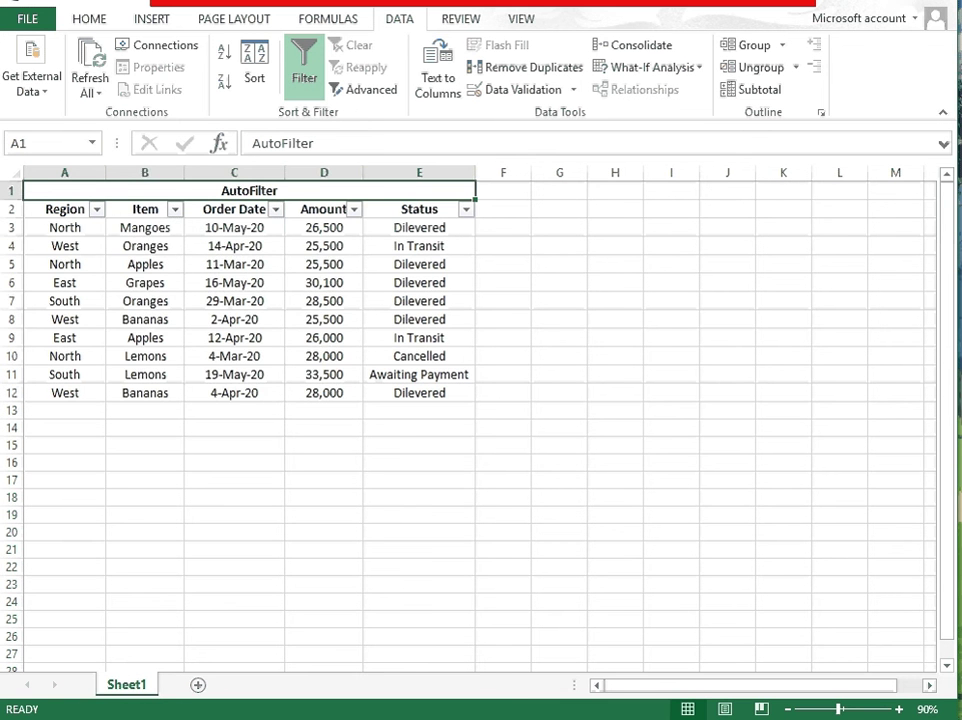
Step: Filter the Status column to show only Dilevered orders, and select the empty cell E14 below the table
click(354, 209)
key(Escape)
click(465, 209)
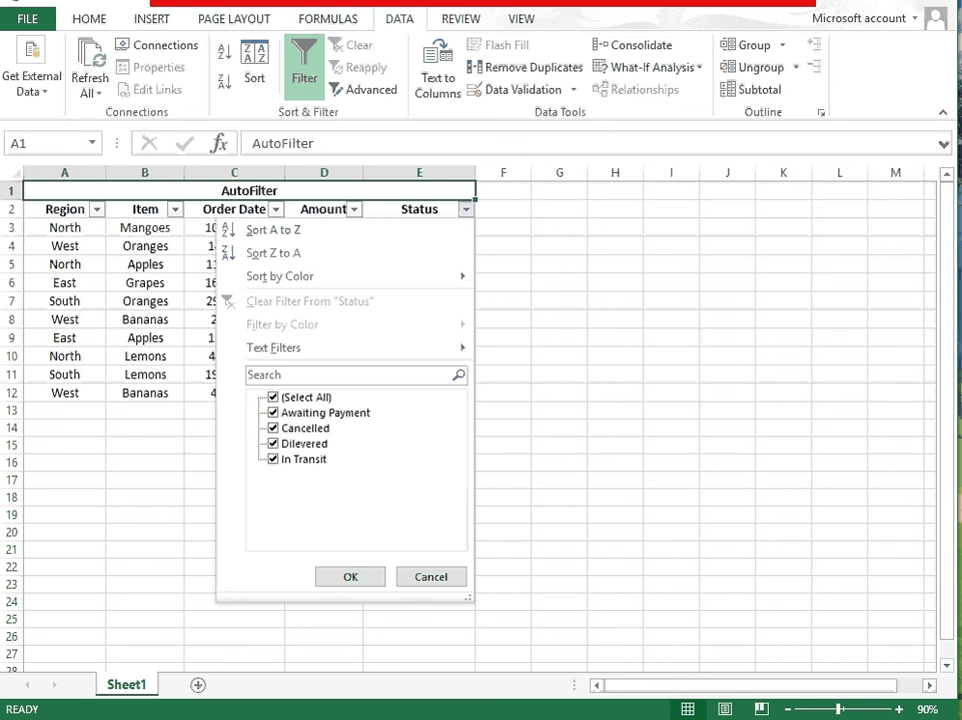
click(273, 397)
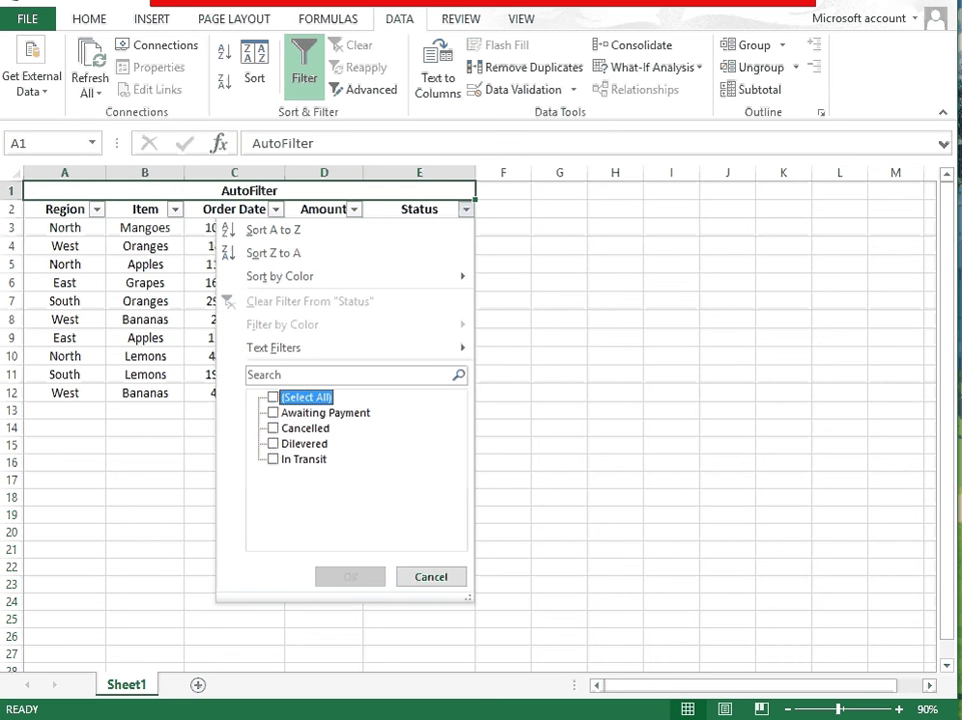
click(273, 443)
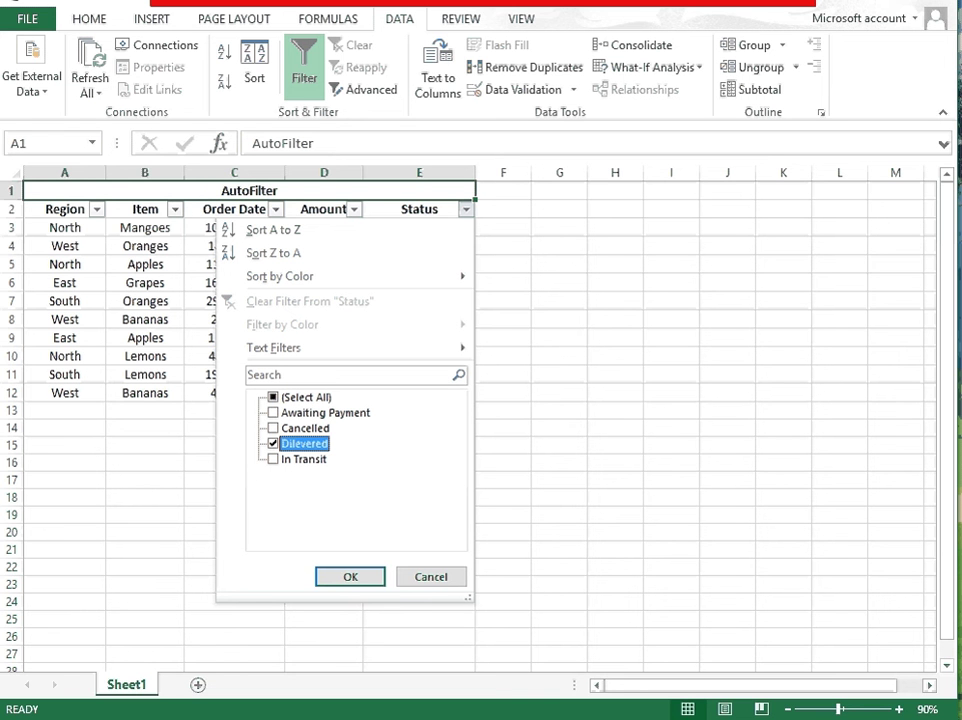
click(350, 577)
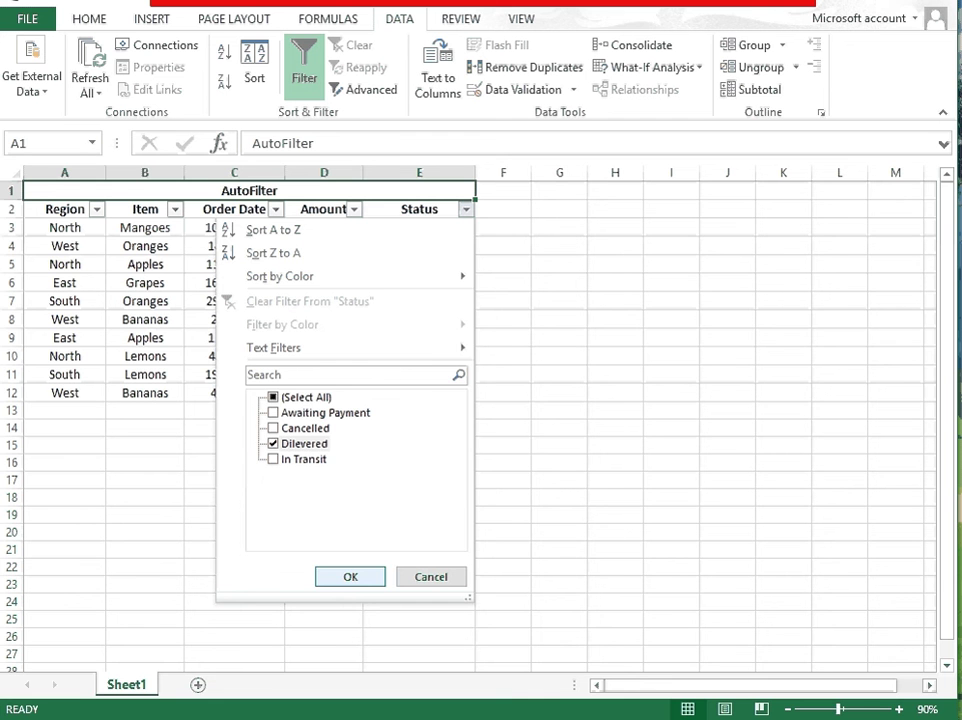
key(Return)
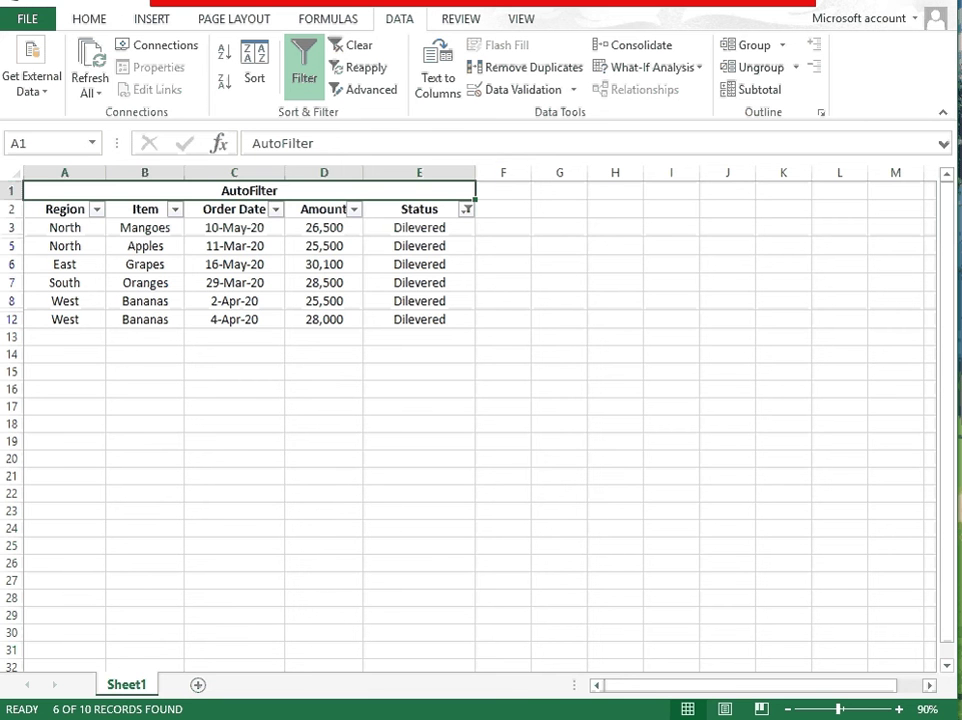
click(419, 355)
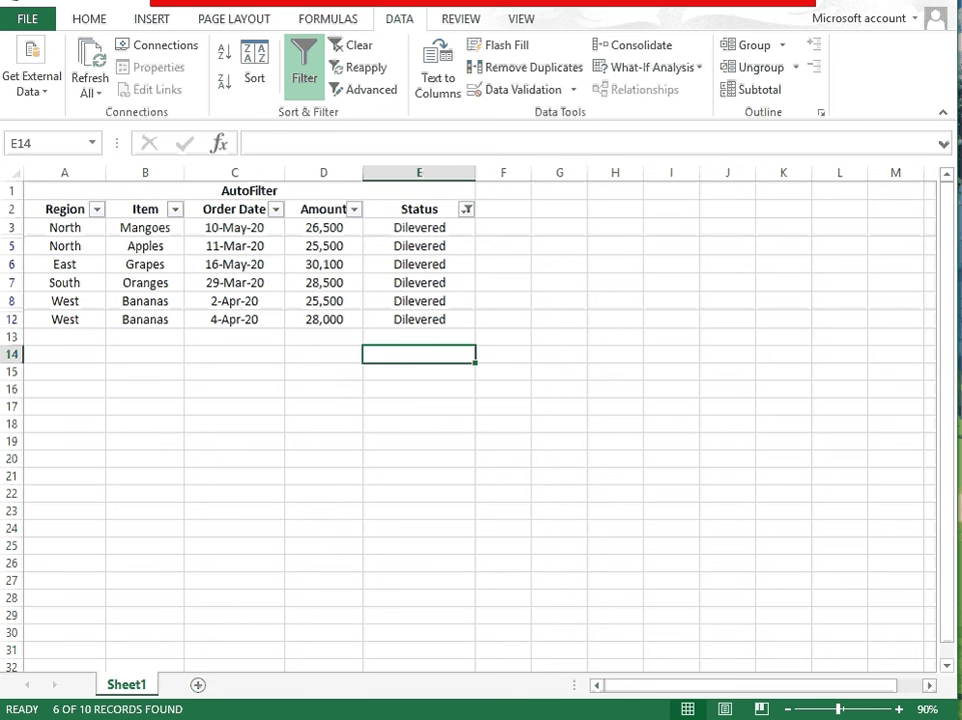